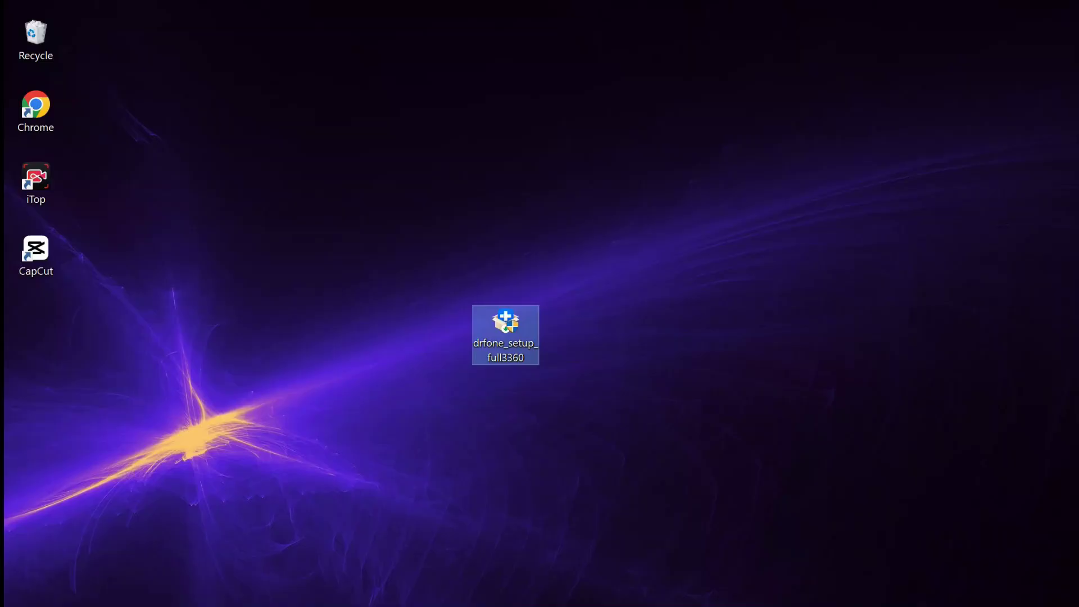
- Reposition the drfone_setup_full3360 setup file on the desktop
mouse_move(506, 324)
mouse_down()
mouse_move(520, 289)
mouse_move(506, 323)
mouse_up()
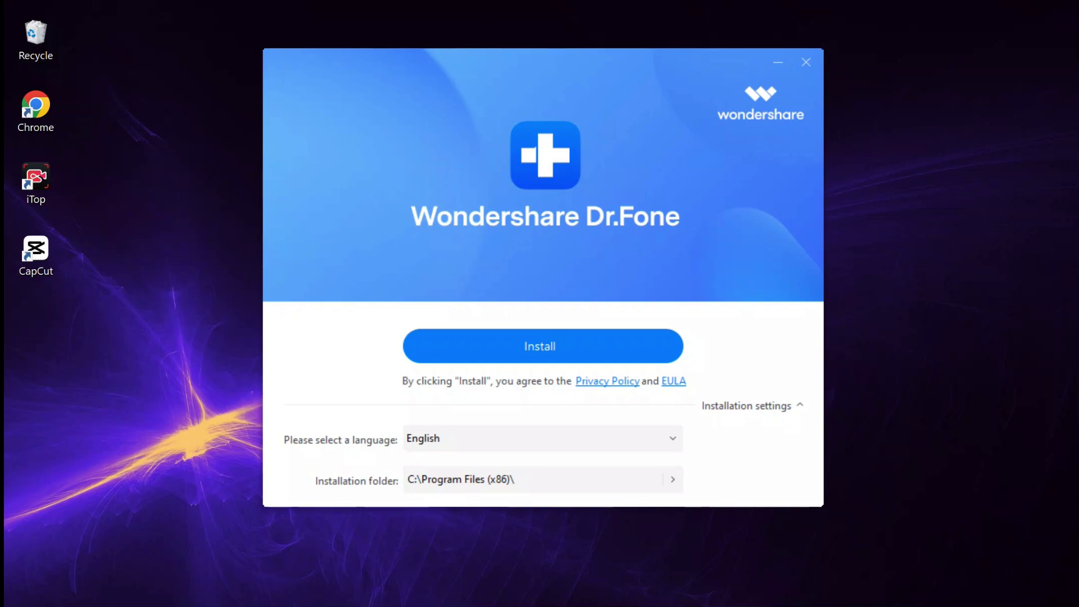
- Start the Dr.Fone installation from the setup window
click(542, 346)
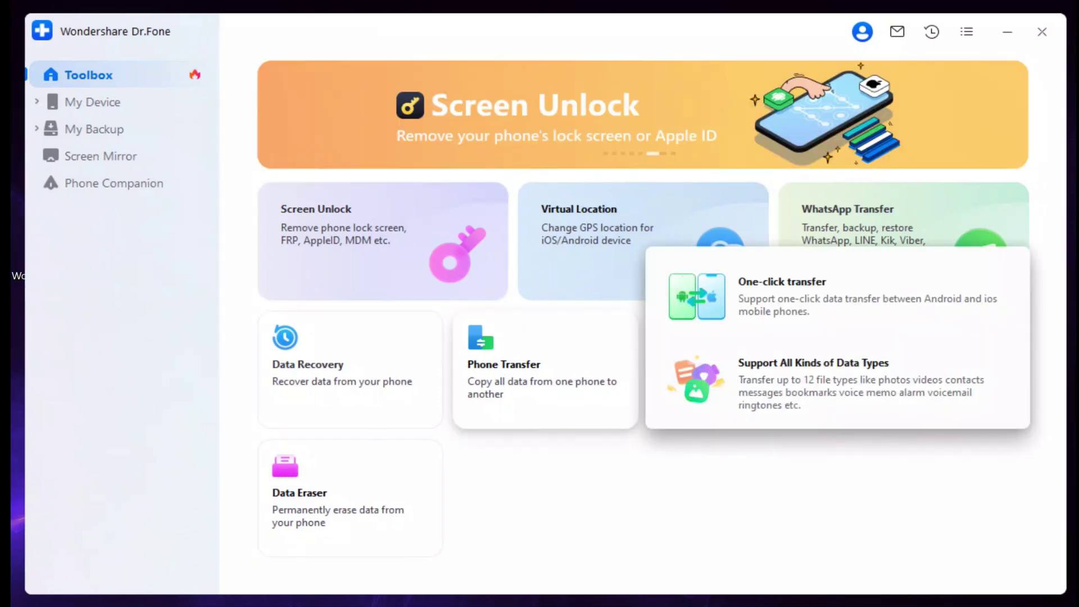
- Open Phone Transfer and tick Photos (407) for the Samsung-to-iPhone transfer
click(504, 372)
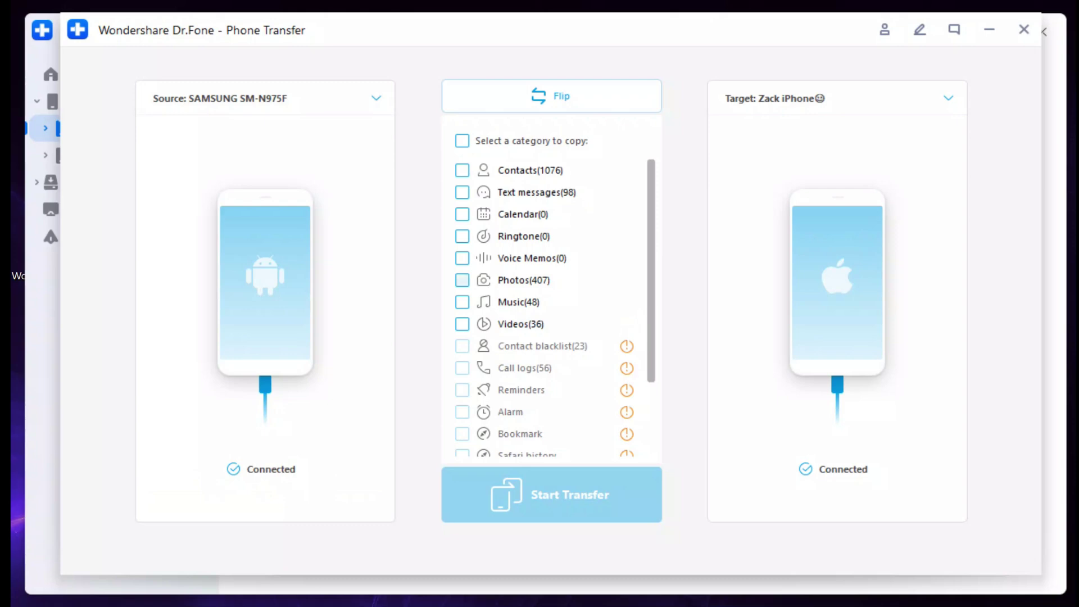
click(461, 280)
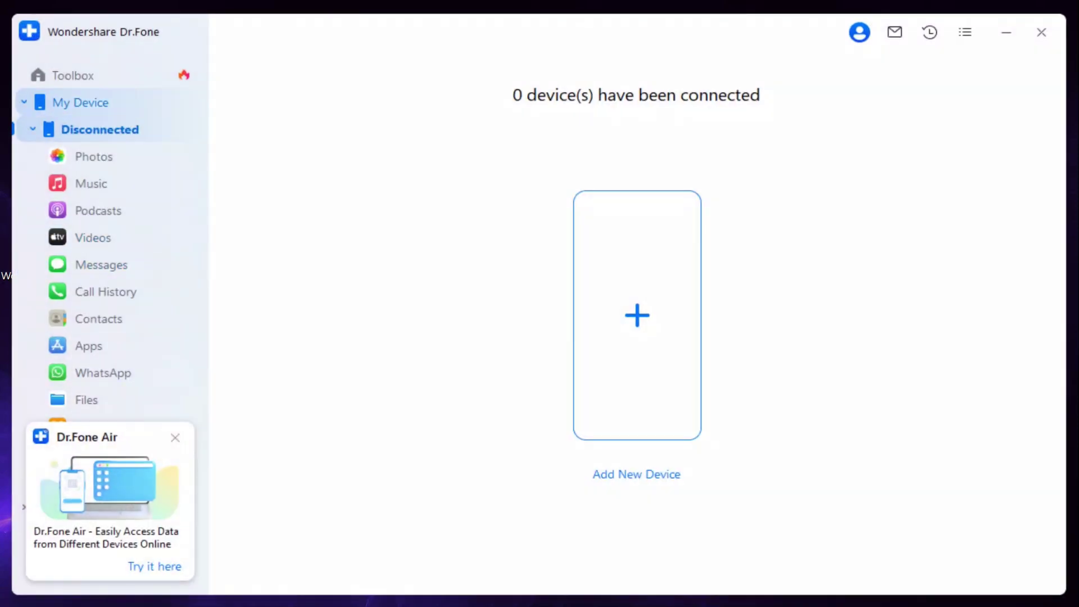
- Choose Android Data Recovery from the Toolbox, tick Contacts, and start scanning the Galaxy Note10+
click(74, 75)
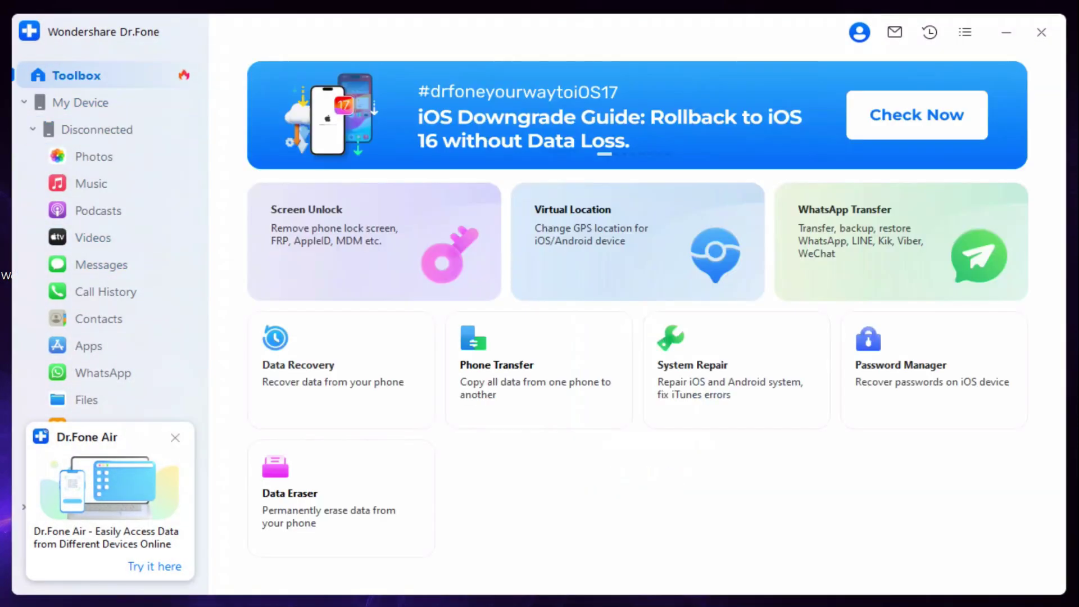
click(340, 370)
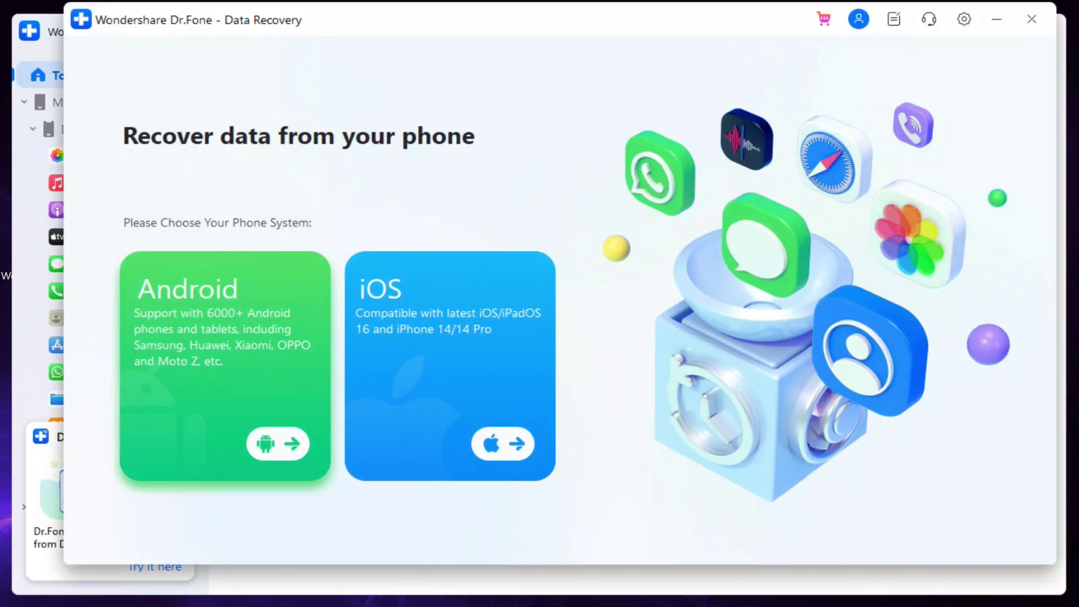
click(277, 445)
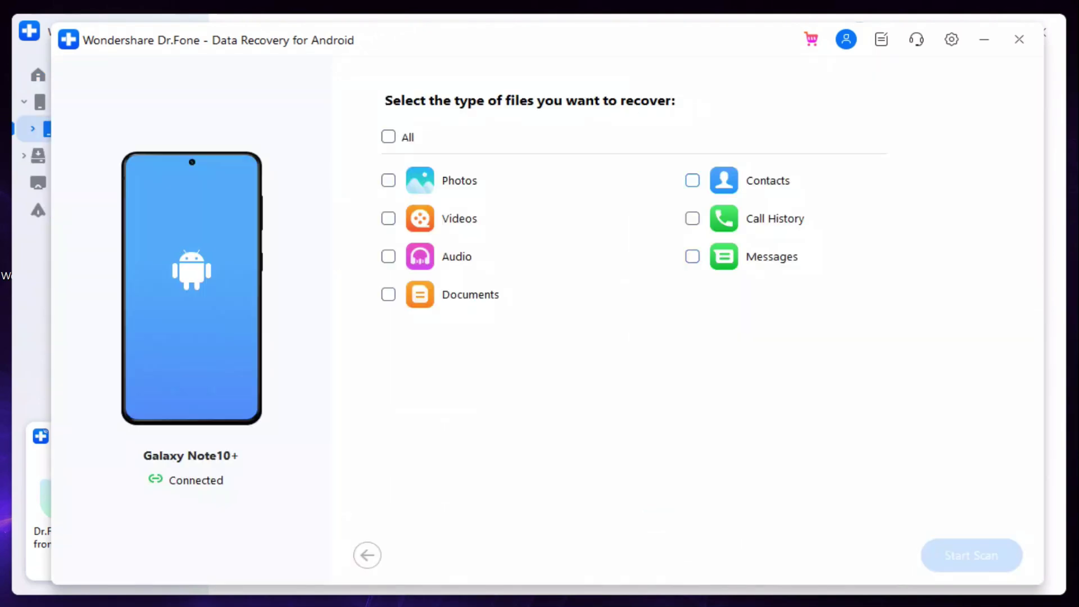
click(692, 180)
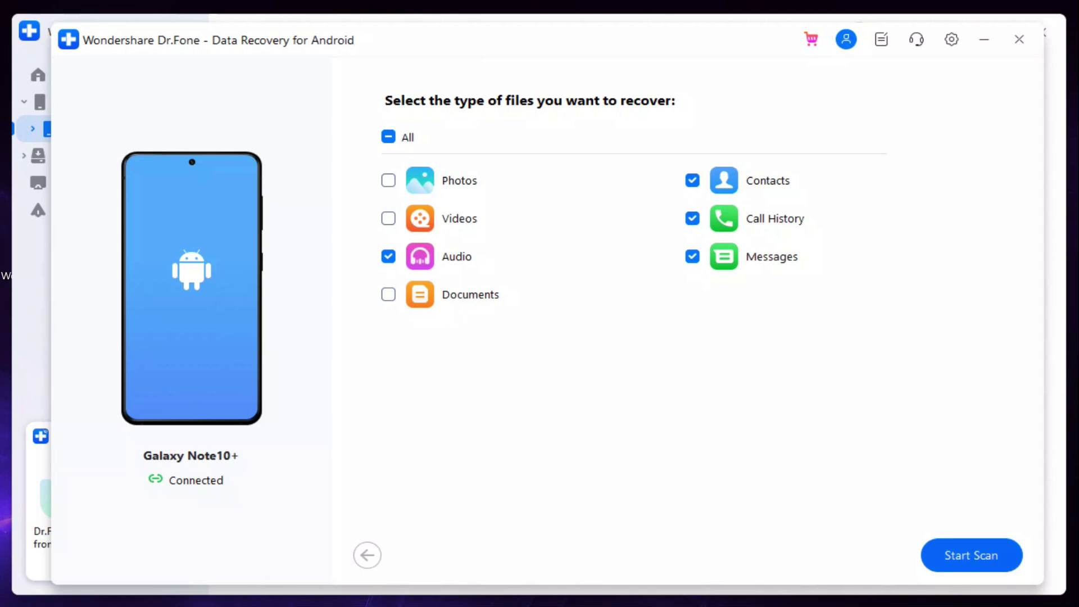
click(972, 555)
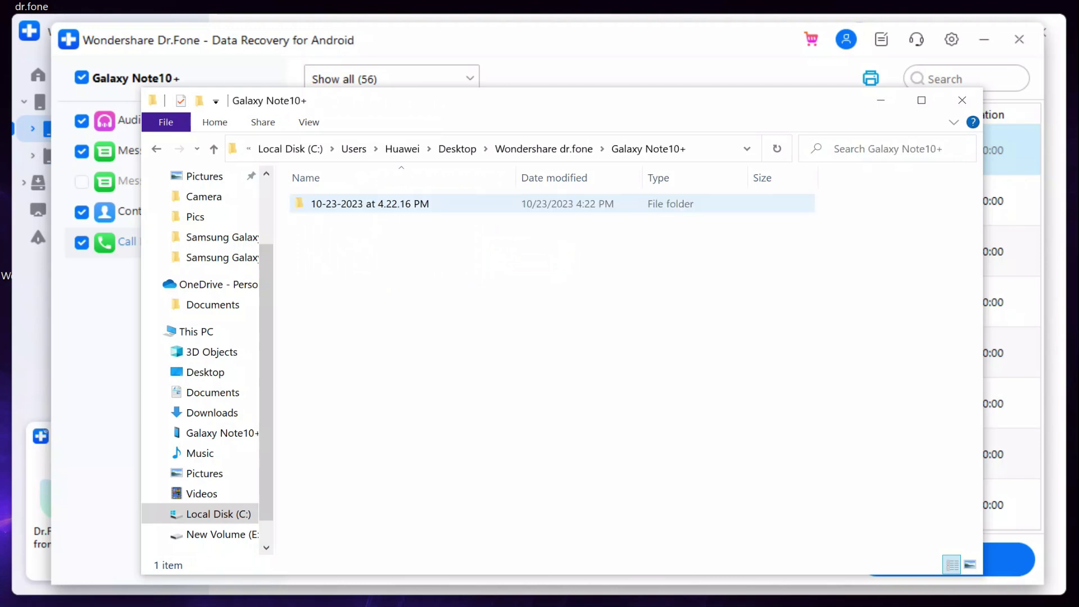
double_click(348, 204)
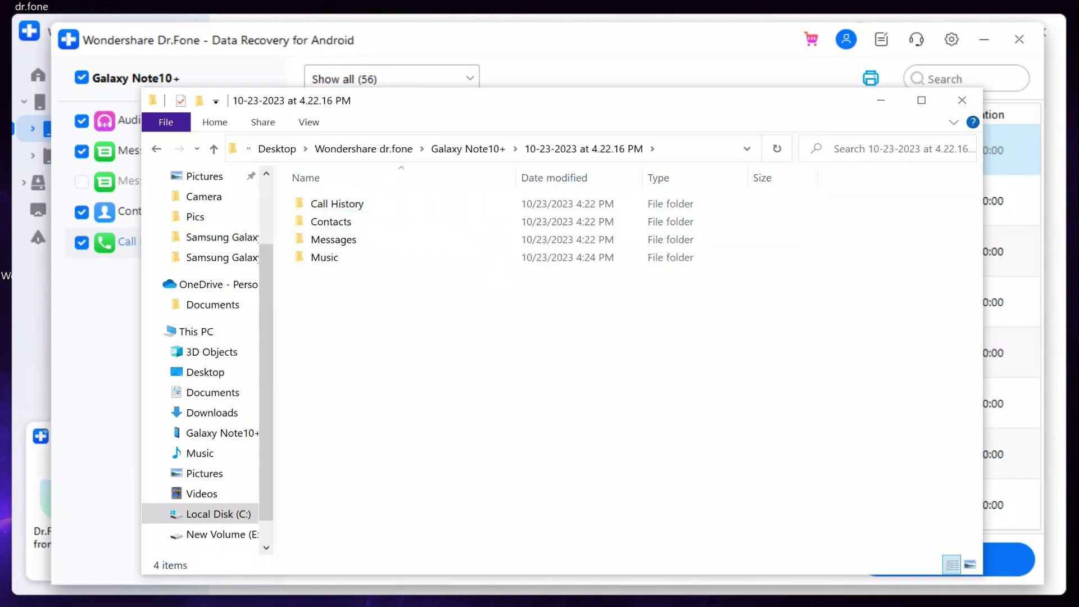
- Open the dated recovery folder and its Call History subfolder, then return with Alt+Left
double_click(337, 203)
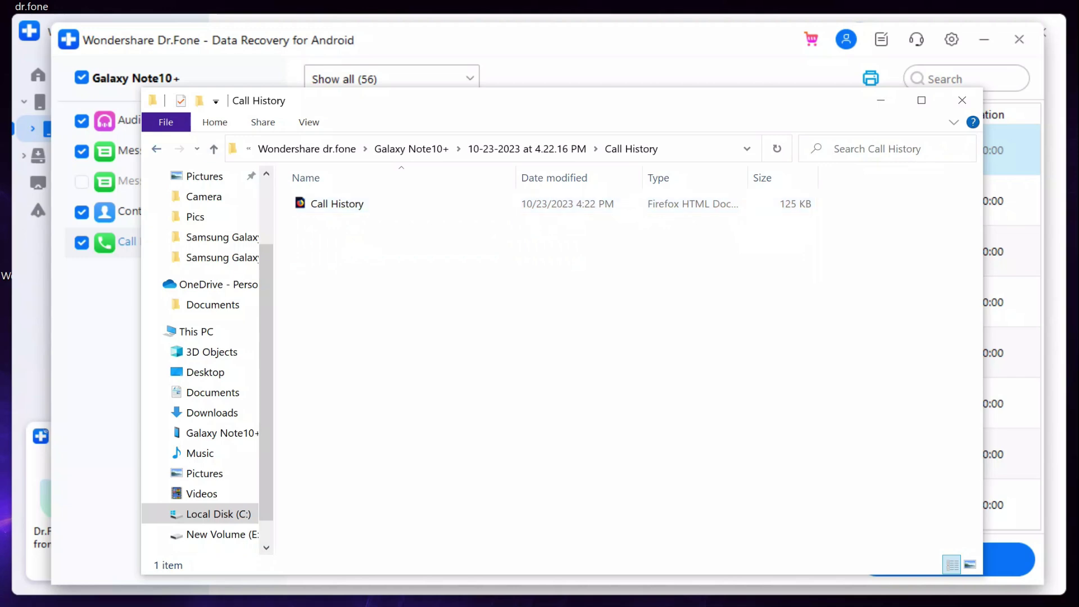
key(alt+Left)
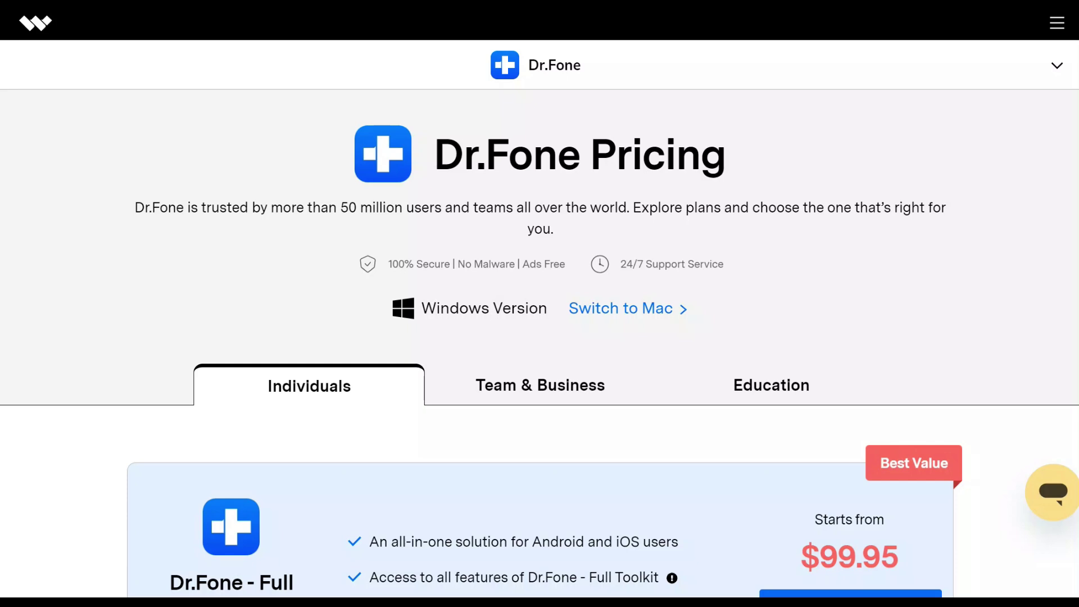
- Scroll past the Full Toolkit and individual tool cards to iTunes Repair ($19.95)
scroll(540, 314, down, 3)
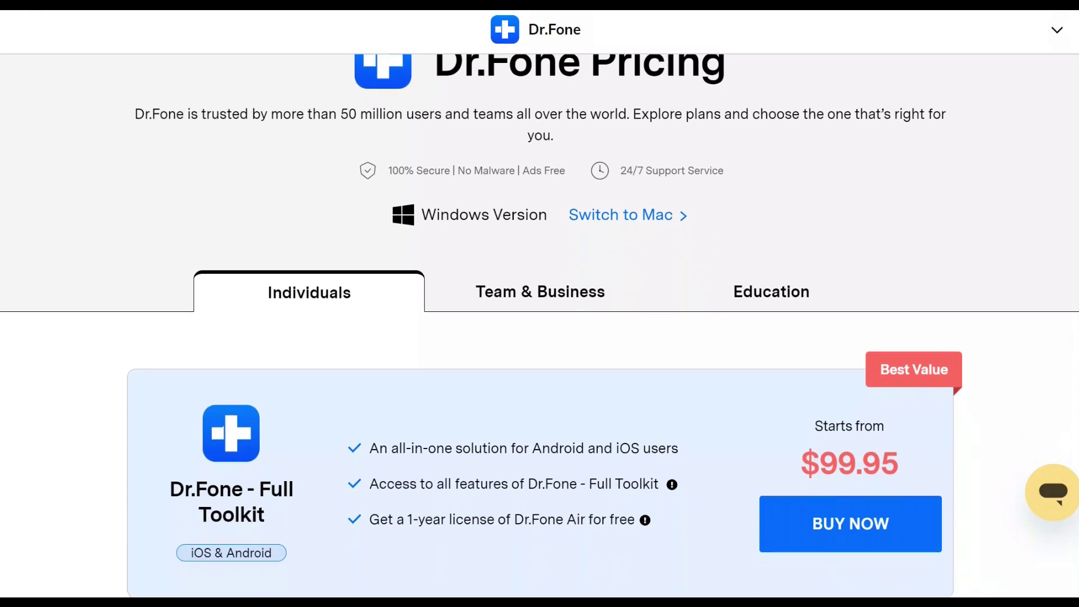
scroll(539, 315, down, 3)
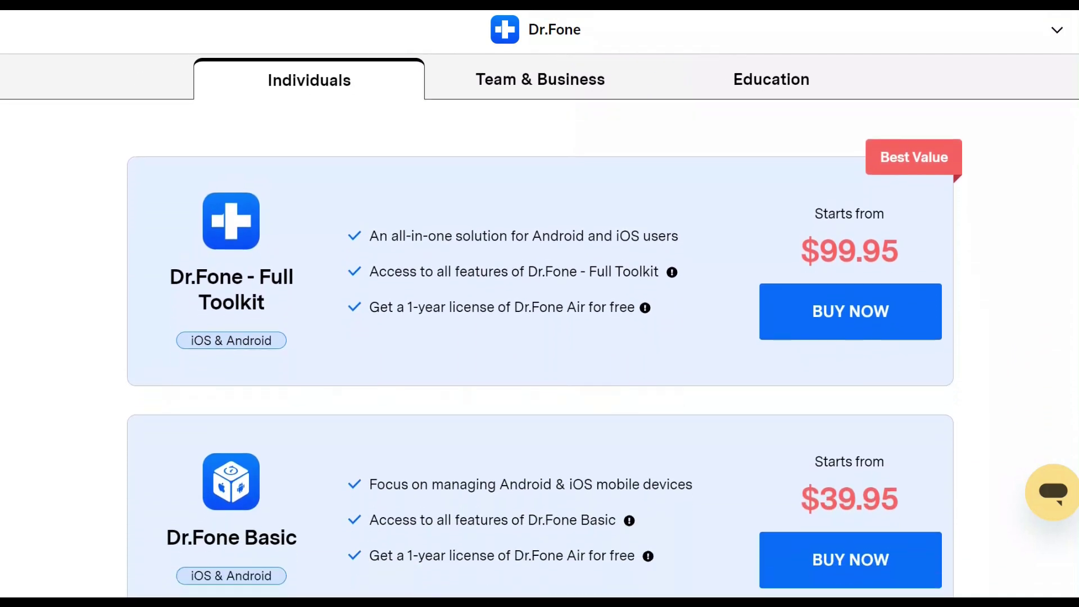
scroll(539, 314, down, 1)
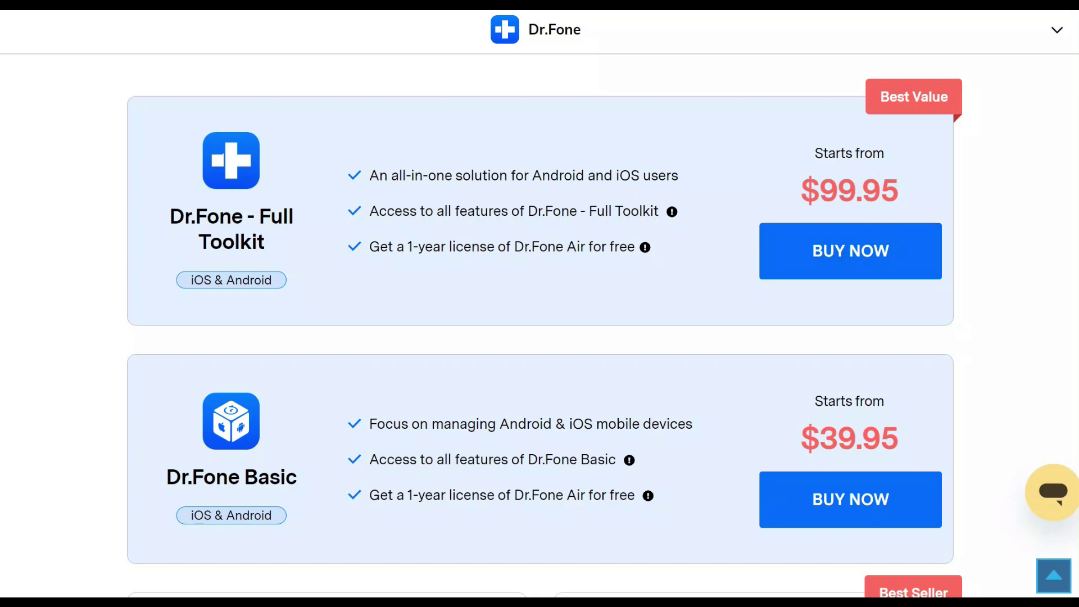
scroll(540, 326, down, 3)
scroll(540, 326, down, 4)
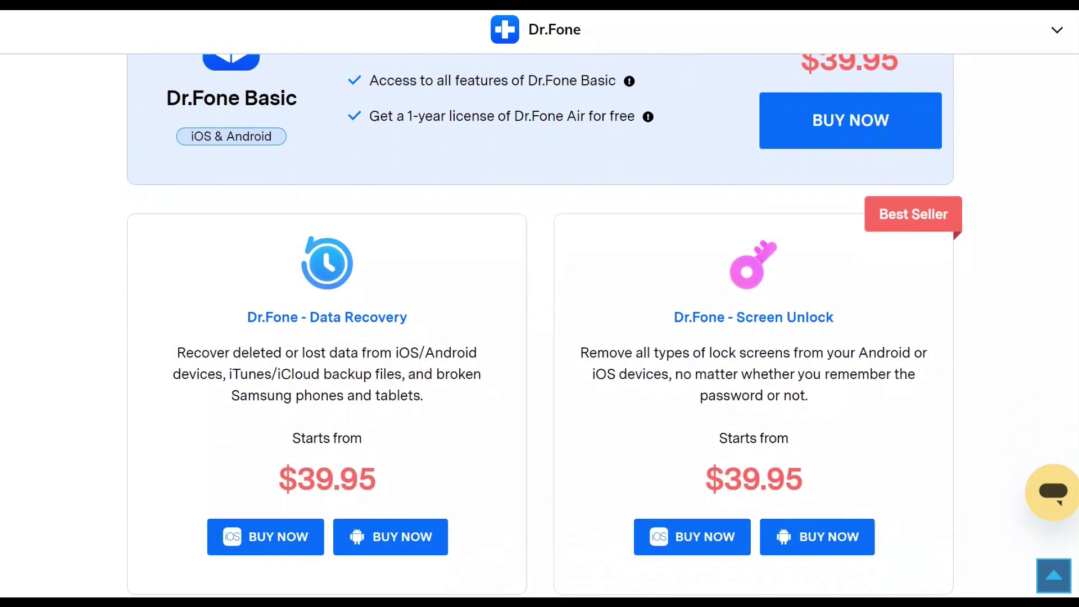
scroll(540, 325, down, 3)
scroll(540, 326, down, 2)
scroll(539, 327, down, 1)
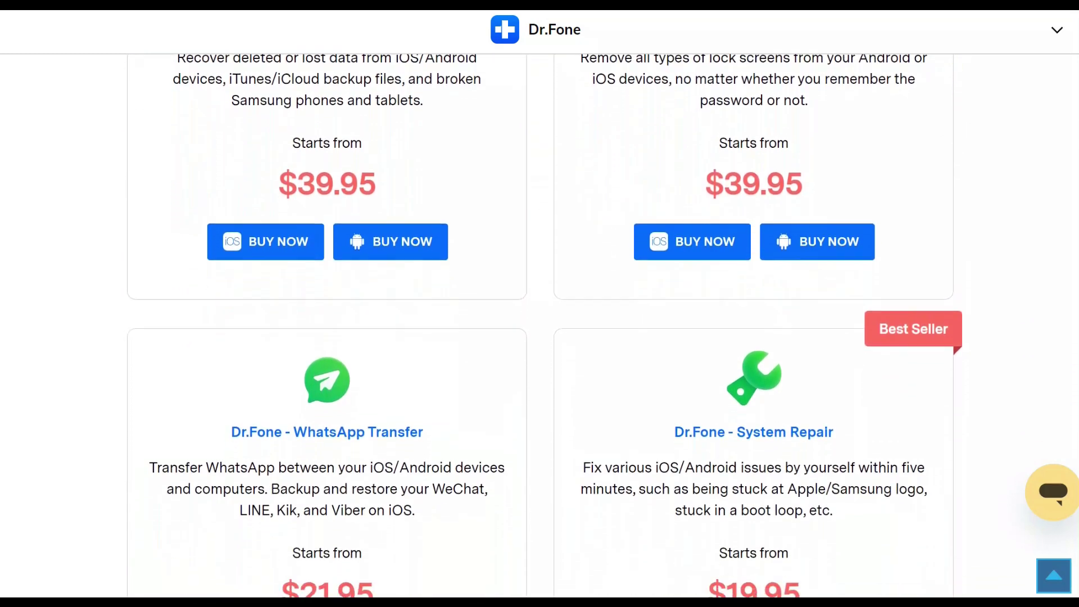
scroll(540, 327, down, 1)
scroll(540, 327, down, 2)
scroll(540, 326, down, 3)
scroll(540, 327, down, 2)
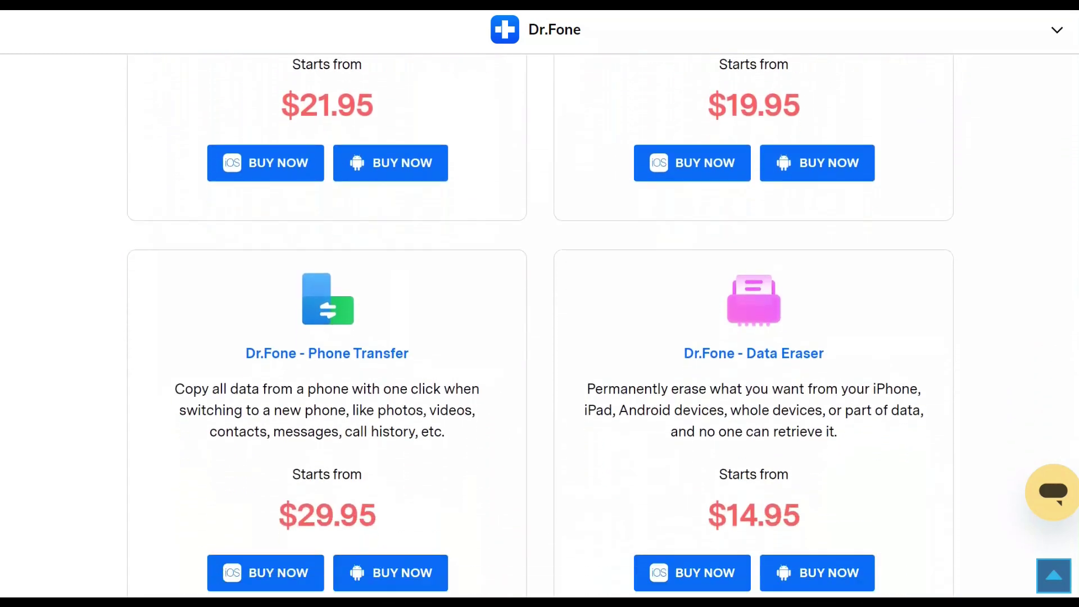
scroll(540, 326, down, 3)
scroll(540, 326, down, 2)
scroll(539, 326, down, 2)
scroll(540, 326, down, 2)
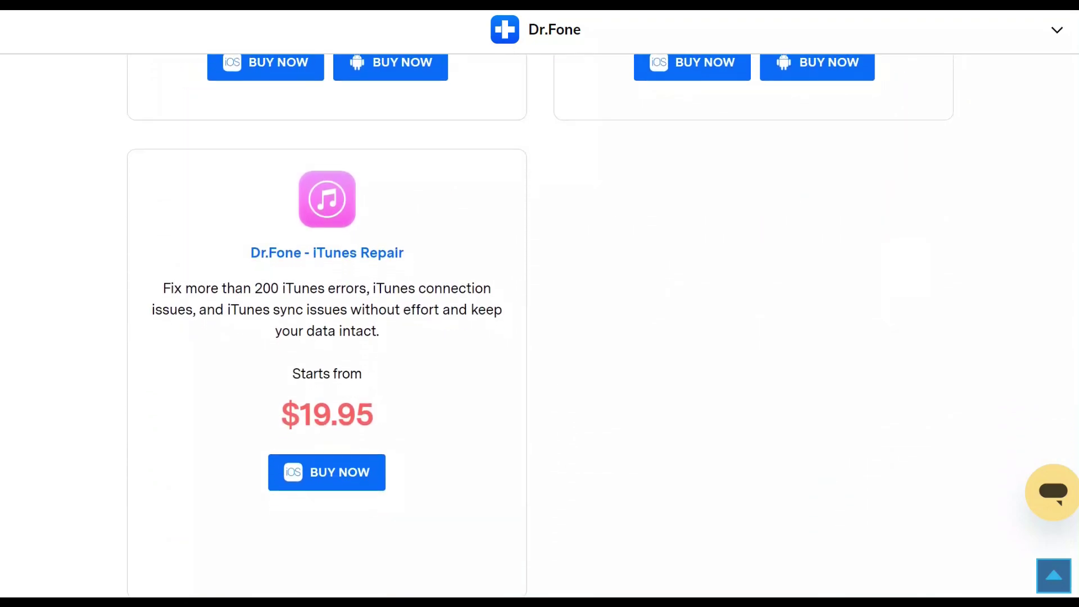